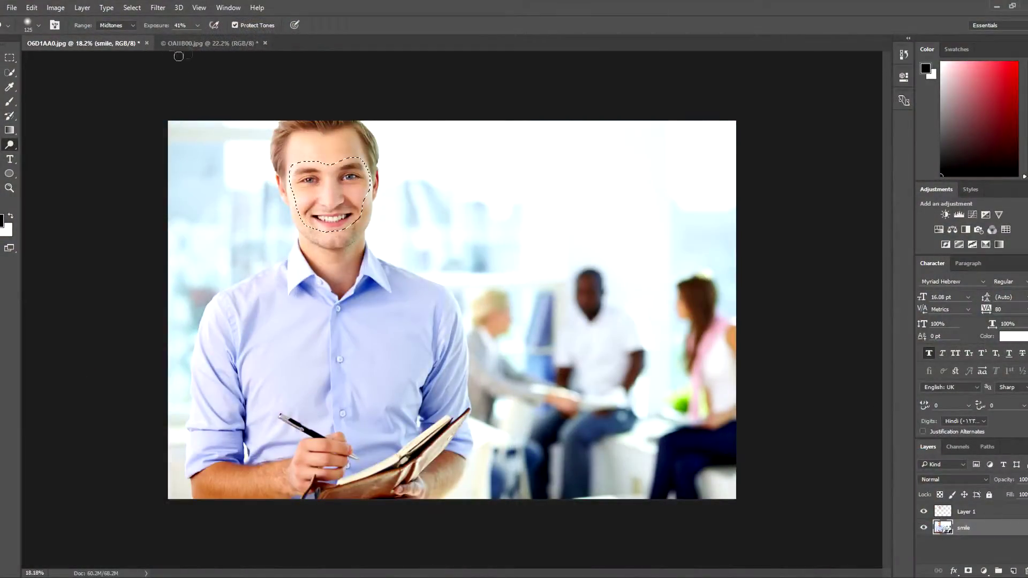
Step: Glance at the suit photo, return to the smile photo, take the Lasso tool, and select Layer 1
{"action": "left_click", "coordinate": [199, 45]}
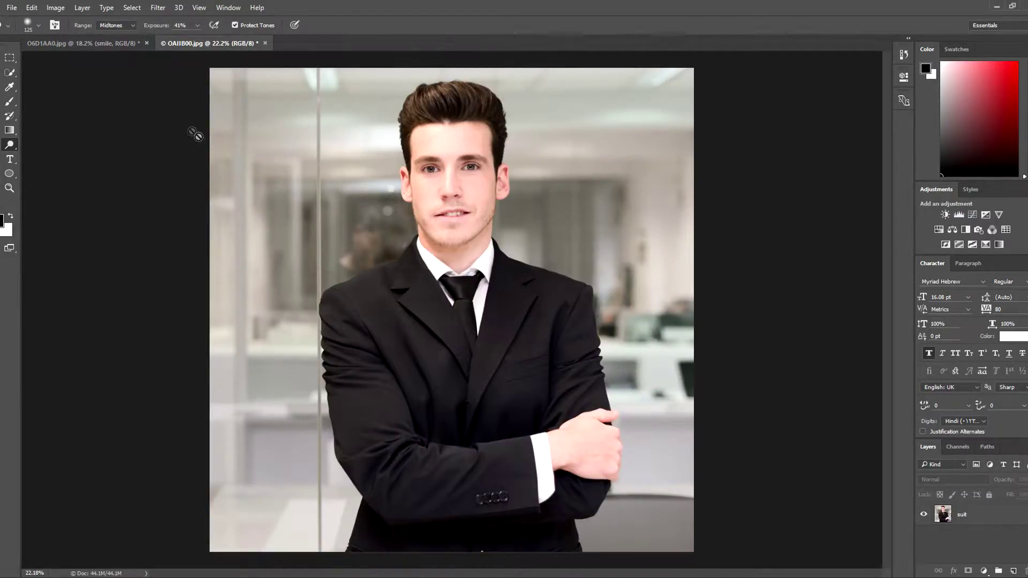
{"action": "left_click", "coordinate": [117, 46]}
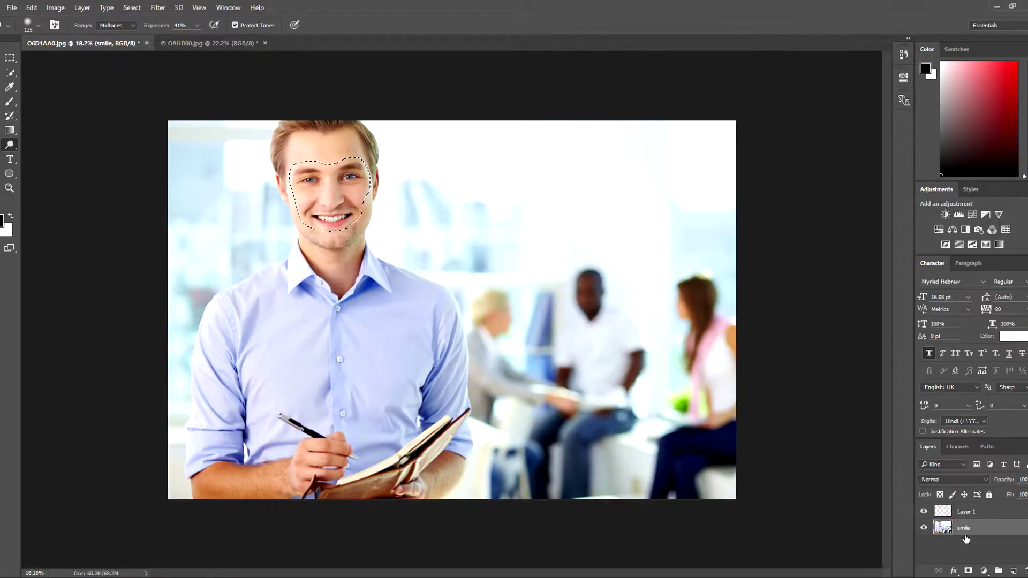
{"action": "key", "text": "l"}
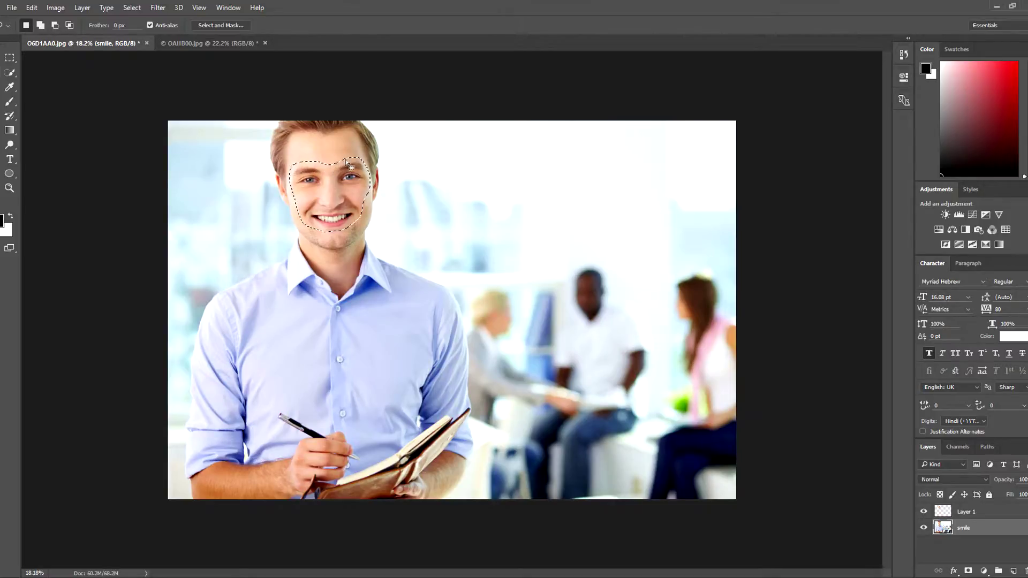
{"action": "left_click", "coordinate": [943, 511]}
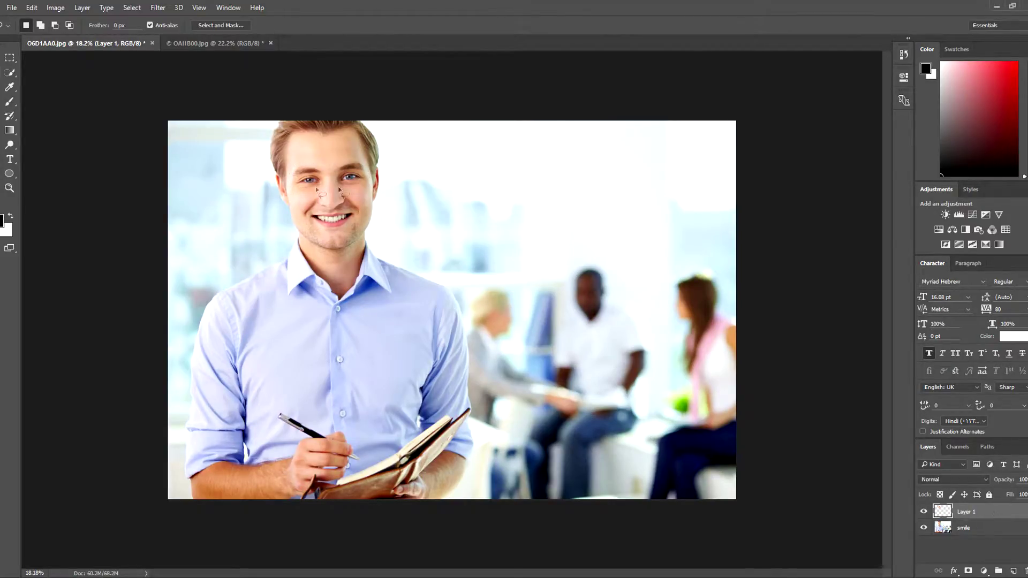
Step: Drag the smiling face into OAIIB00.jpg, lower its opacity to about 49%, and scale it to roughly 85%
{"action": "key", "text": "v"}
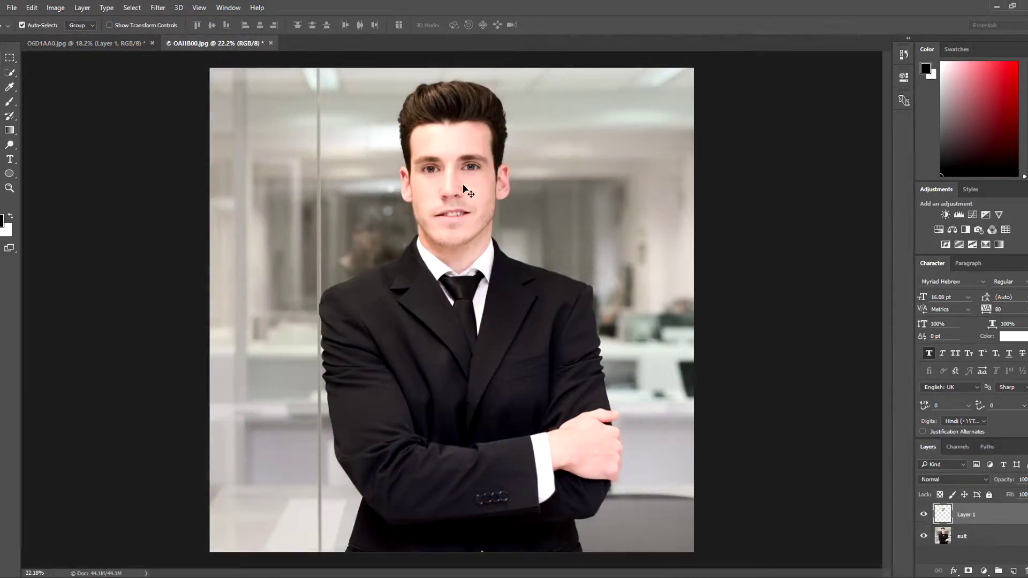
{"action": "left_click_drag", "start_coordinate": [464, 189], "coordinate": [460, 188]}
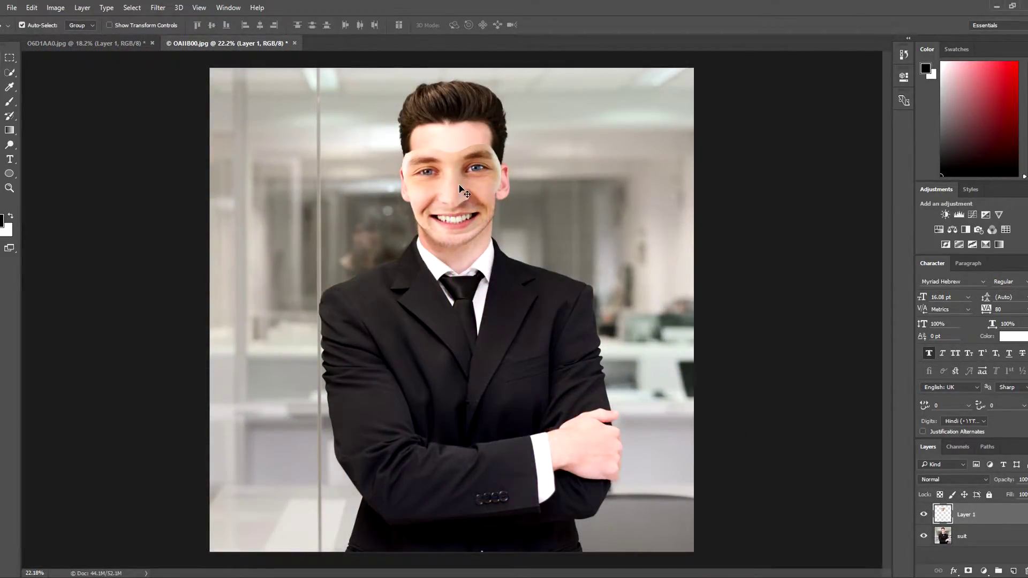
{"action": "key", "text": "ctrl"}
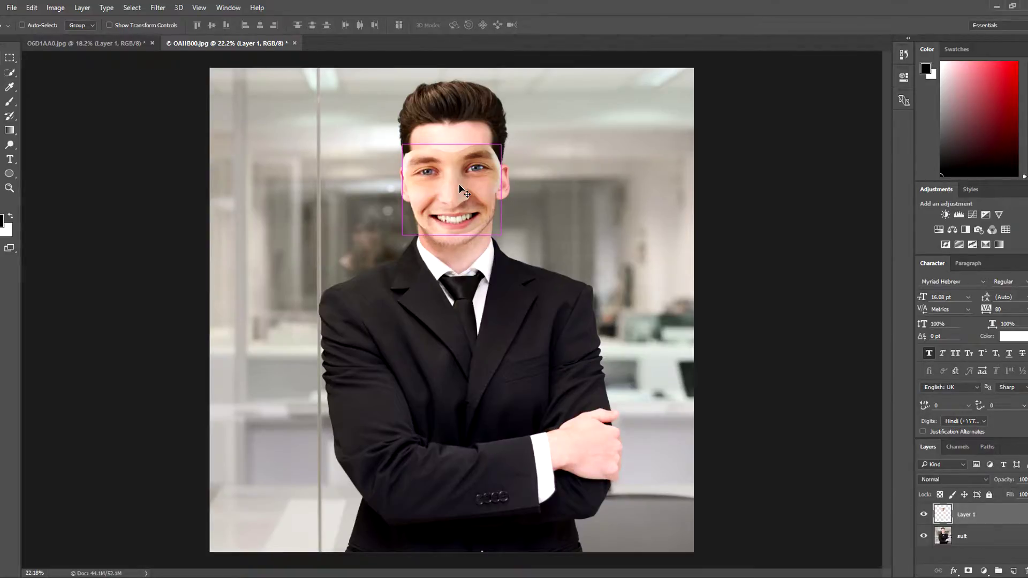
{"action": "key", "text": "ctrl+t"}
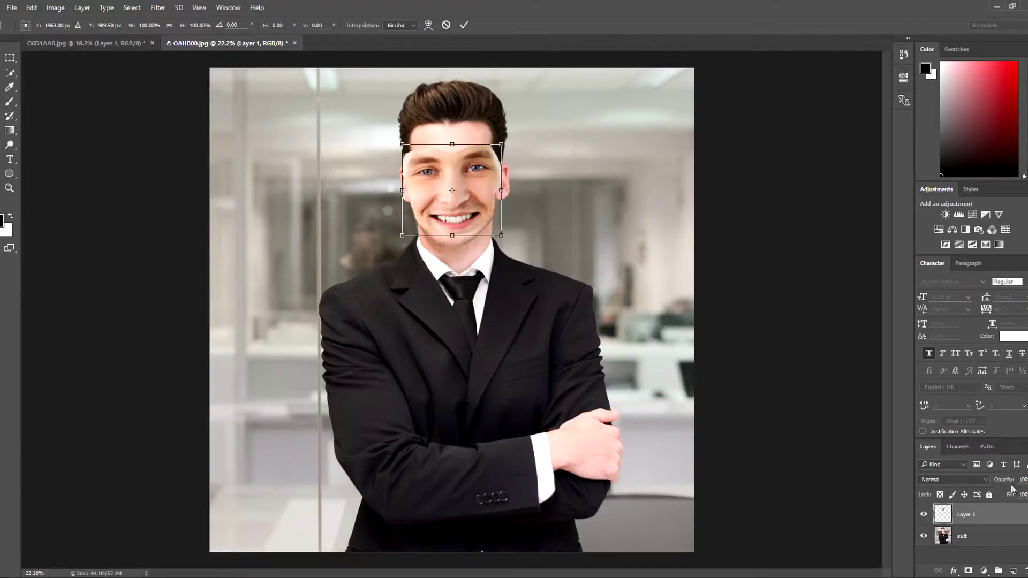
{"action": "left_click_drag", "start_coordinate": [1007, 484], "coordinate": [979, 483]}
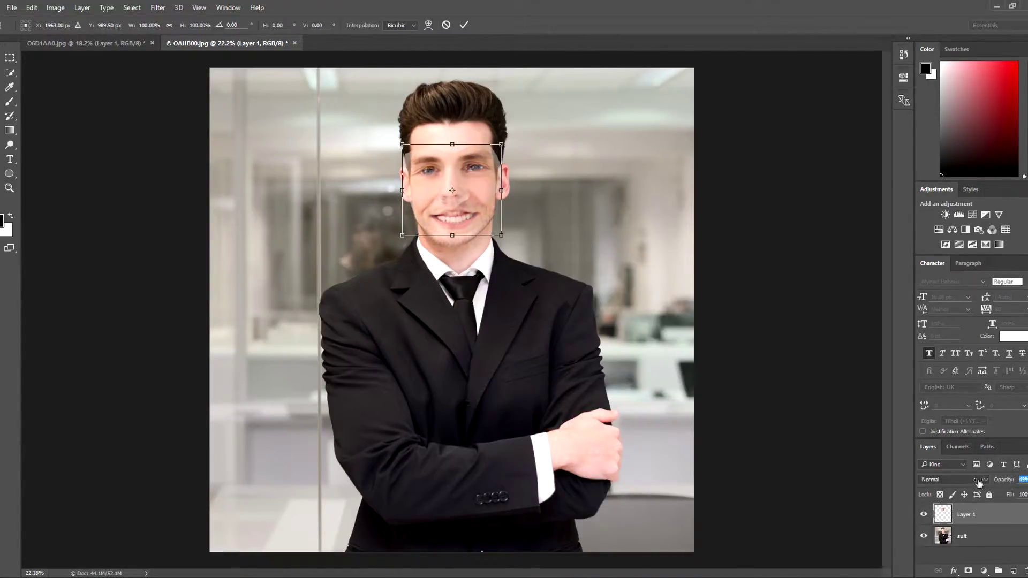
{"action": "left_click_drag", "start_coordinate": [502, 143], "coordinate": [466, 171]}
{"action": "left_click_drag", "start_coordinate": [494, 223], "coordinate": [488, 218]}
Step: Move the face into place, tilt it about 3°, narrow it, and restore opacity to 100%
{"action": "scroll", "coordinate": [461, 190], "scroll_direction": "up", "scroll_amount": 6}
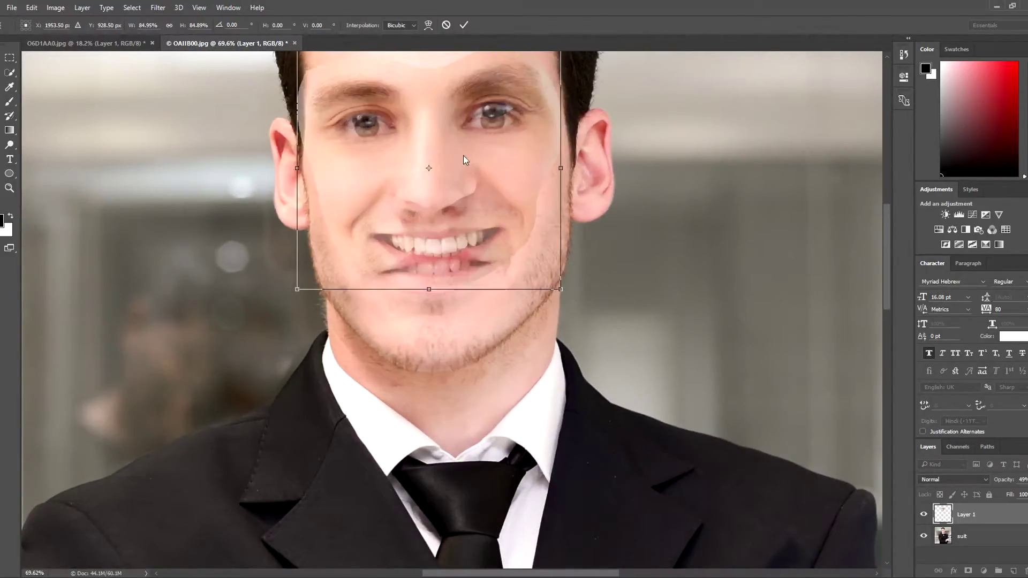
{"action": "left_click_drag", "start_coordinate": [465, 159], "coordinate": [464, 146]}
{"action": "left_click_drag", "start_coordinate": [277, 310], "coordinate": [277, 301]}
{"action": "left_click_drag", "start_coordinate": [294, 172], "coordinate": [301, 175]}
{"action": "left_click_drag", "start_coordinate": [599, 314], "coordinate": [600, 305]}
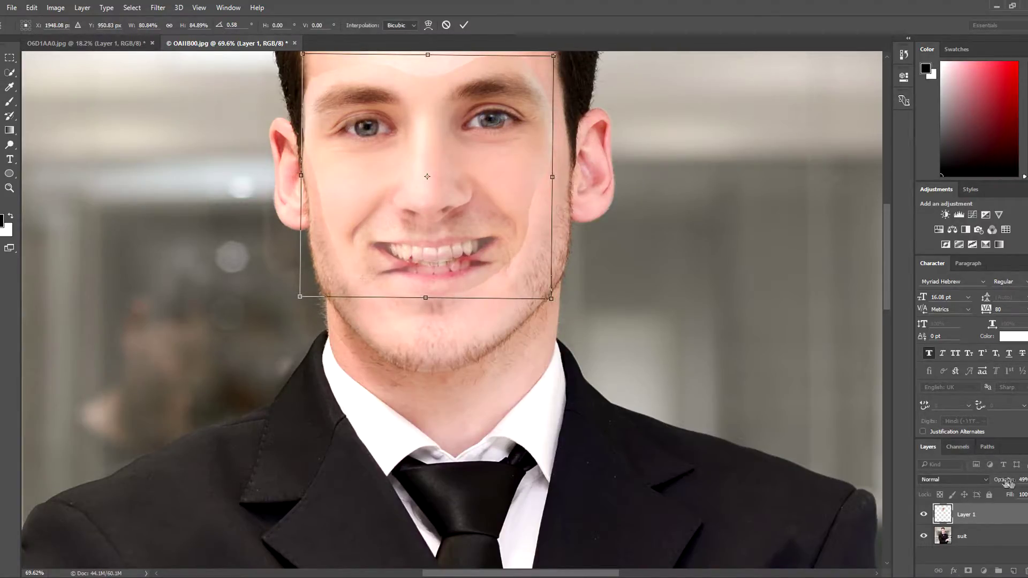
{"action": "left_click_drag", "start_coordinate": [1005, 481], "coordinate": [1027, 482]}
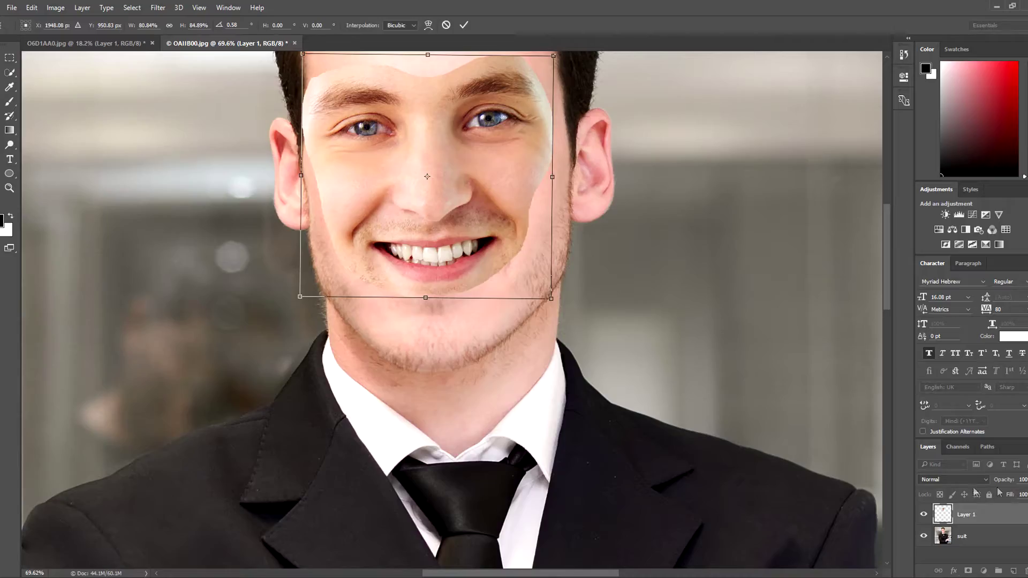
Step: Shift the face slightly and distort its bottom corners to fit the suited man's jaw
{"action": "scroll", "coordinate": [529, 363], "scroll_direction": "down", "scroll_amount": 3}
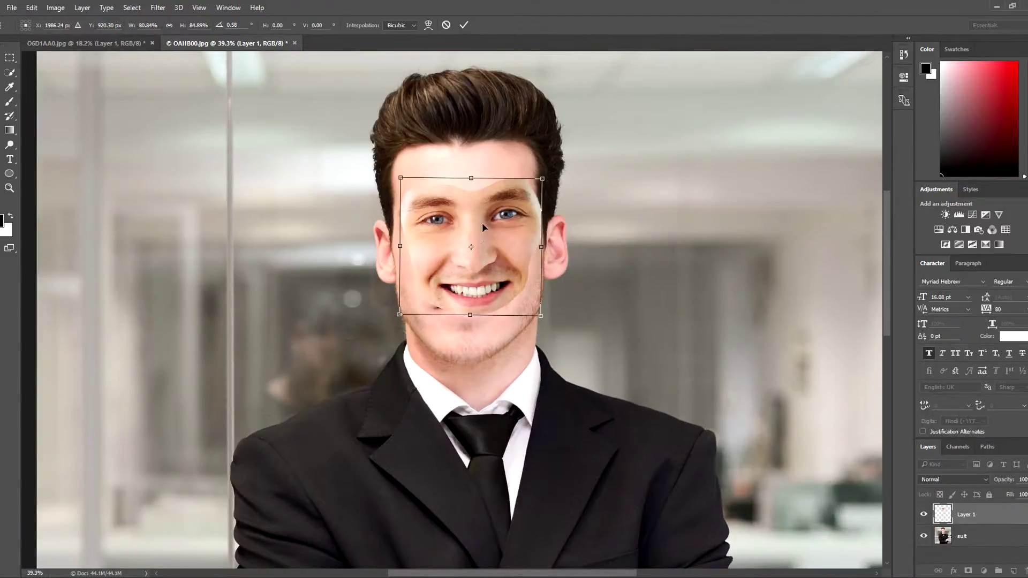
{"action": "left_click_drag", "start_coordinate": [486, 231], "coordinate": [481, 240]}
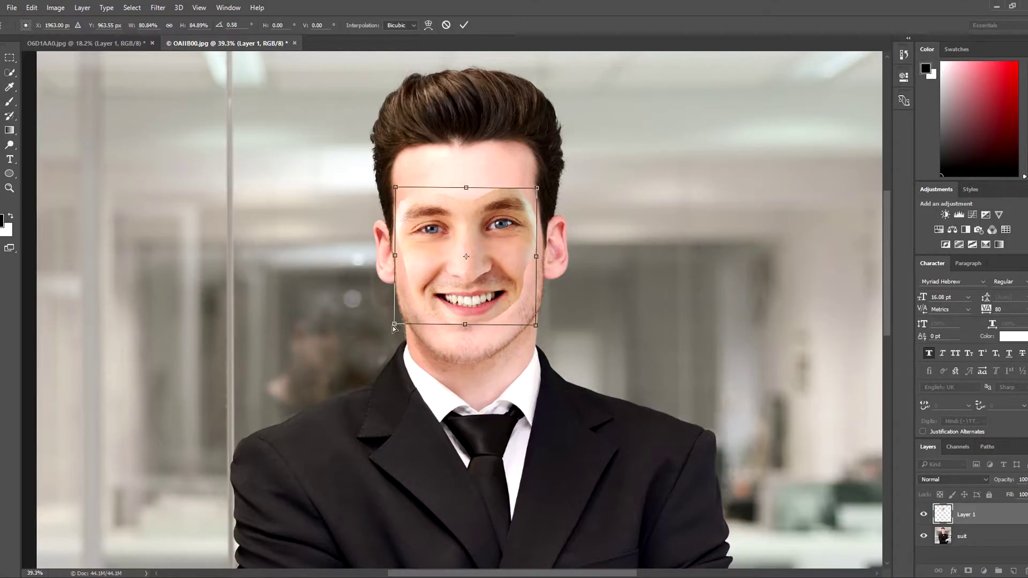
{"action": "left_click_drag", "start_coordinate": [393, 325], "coordinate": [388, 337]}
{"action": "left_click_drag", "start_coordinate": [537, 327], "coordinate": [544, 343]}
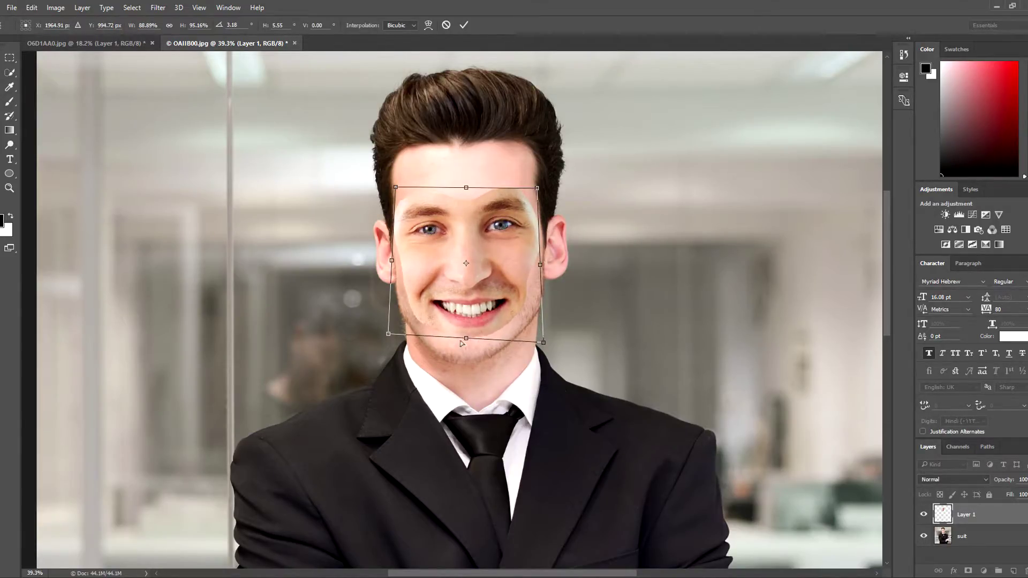
{"action": "left_click_drag", "start_coordinate": [546, 344], "coordinate": [539, 344]}
Step: Commit the face transform and load Layer 1's outline as an active selection
{"action": "key", "text": "Return"}
{"action": "scroll", "coordinate": [512, 364], "scroll_direction": "down", "scroll_amount": 3}
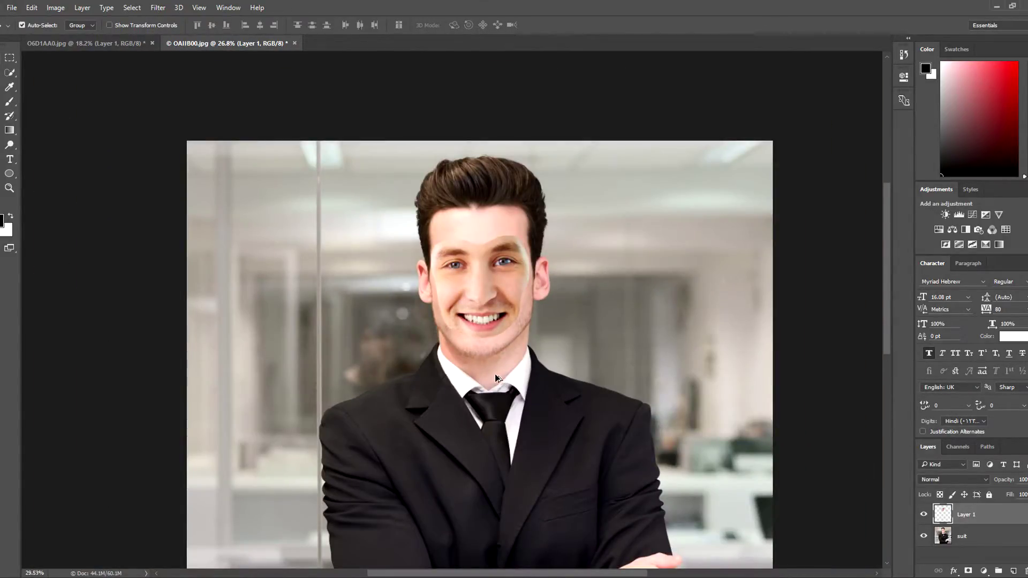
{"action": "scroll", "coordinate": [498, 375], "scroll_direction": "up", "scroll_amount": 4}
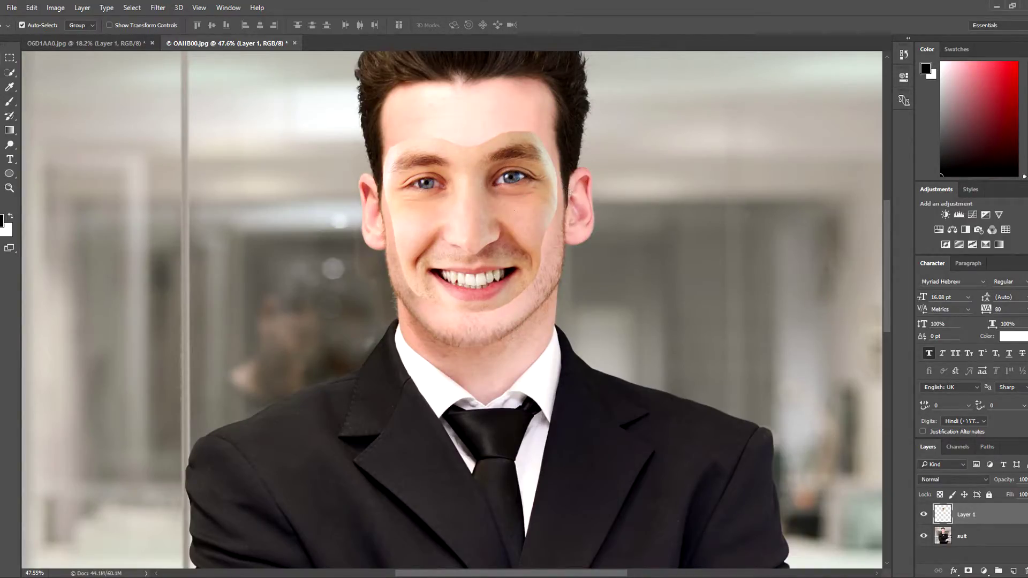
{"action": "left_click", "coordinate": [943, 514], "text": "ctrl"}
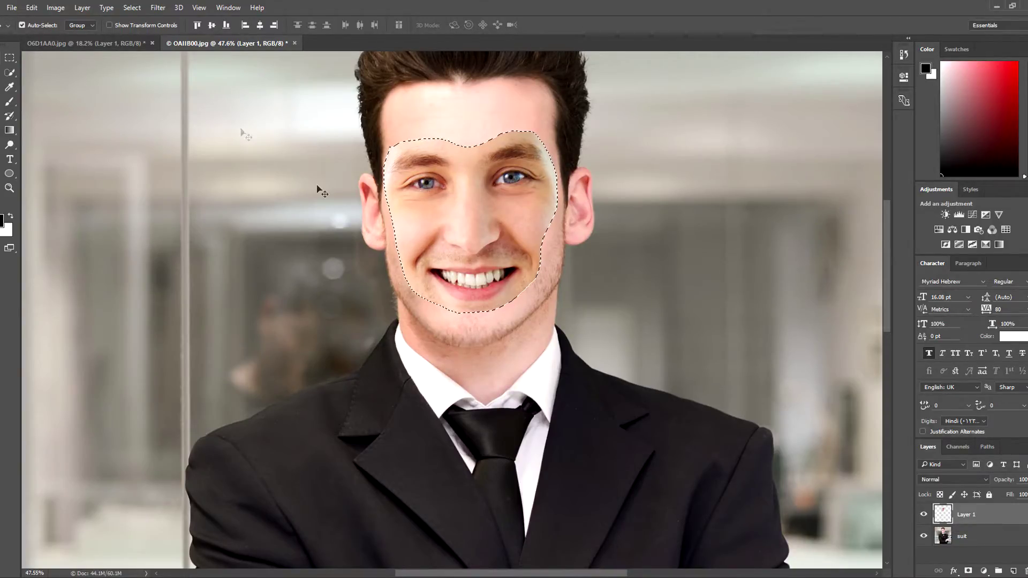
Step: Apply Match Color to the face using OAIIB00.jpg's suit layer as source, with Fade 76
{"action": "left_click", "coordinate": [62, 9]}
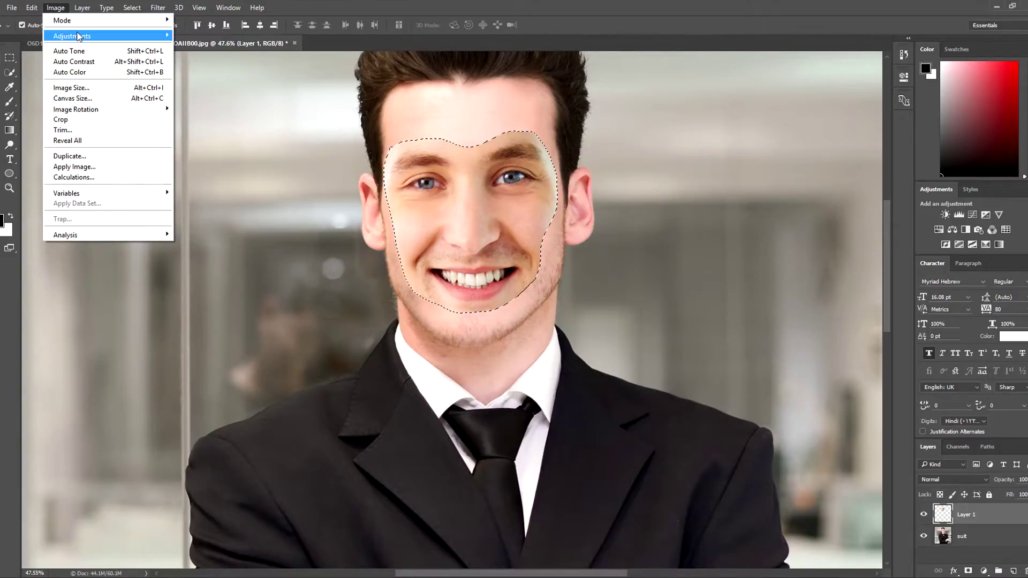
{"action": "mouse_move", "coordinate": [81, 36]}
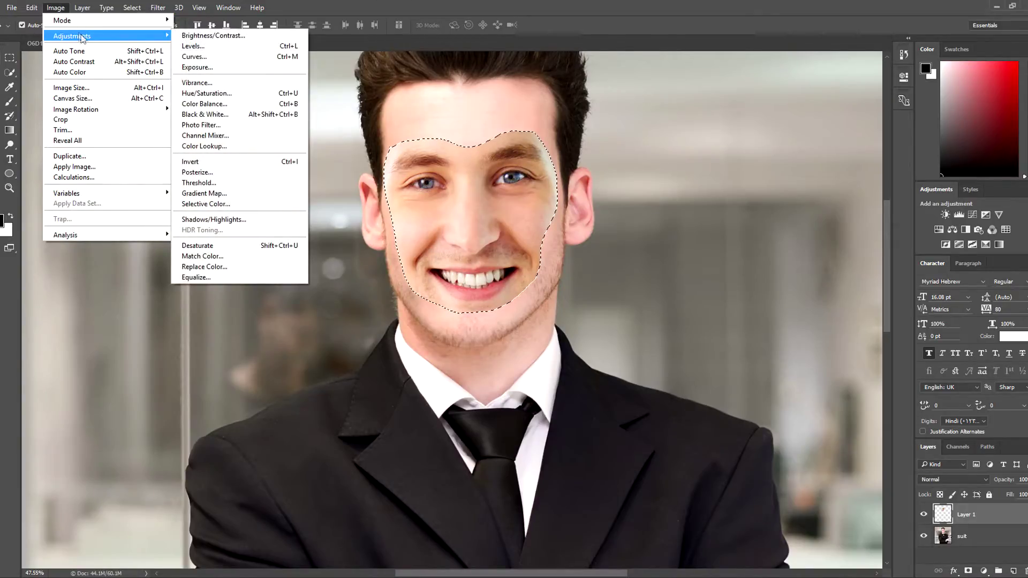
{"action": "left_click", "coordinate": [236, 258]}
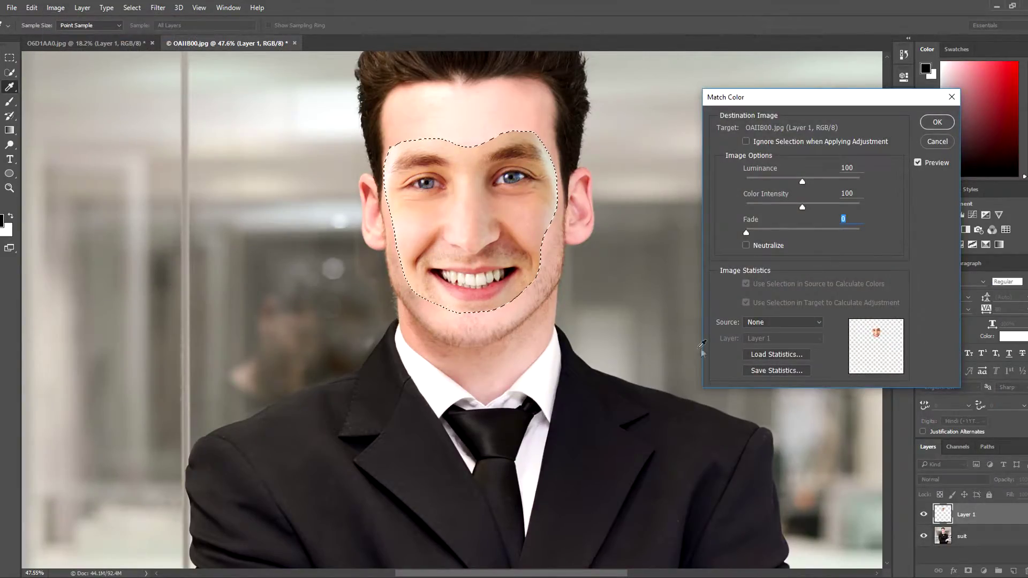
{"action": "left_click", "coordinate": [778, 319]}
{"action": "left_click", "coordinate": [776, 341]}
{"action": "key", "text": "Down"}
{"action": "left_click", "coordinate": [776, 338]}
{"action": "left_click", "coordinate": [771, 350]}
{"action": "left_click_drag", "start_coordinate": [744, 236], "coordinate": [855, 235]}
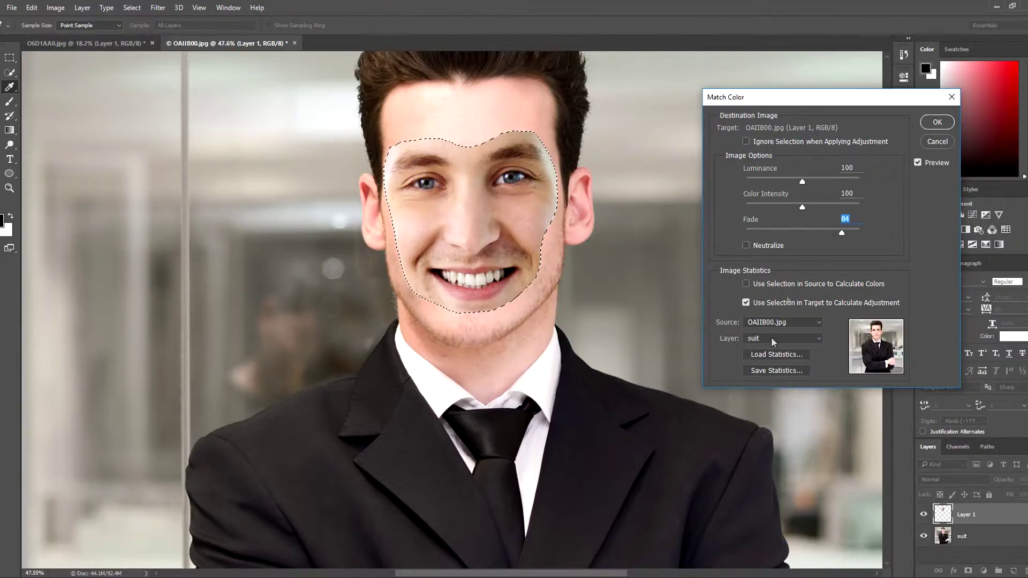
{"action": "mouse_move", "coordinate": [842, 235]}
{"action": "left_mouse_down"}
{"action": "mouse_move", "coordinate": [834, 237]}
{"action": "mouse_move", "coordinate": [848, 235]}
{"action": "left_mouse_up"}
{"action": "key", "text": "Return"}
Step: Shrink the face selection with Select > Modify > Contract, set to 5 pixels
{"action": "left_click", "coordinate": [131, 8]}
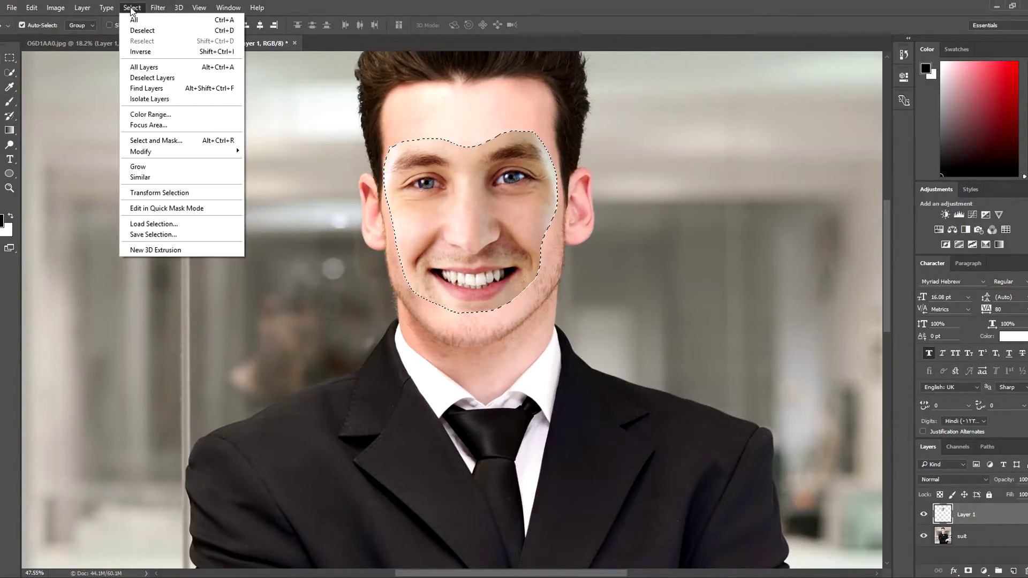
{"action": "mouse_move", "coordinate": [169, 153]}
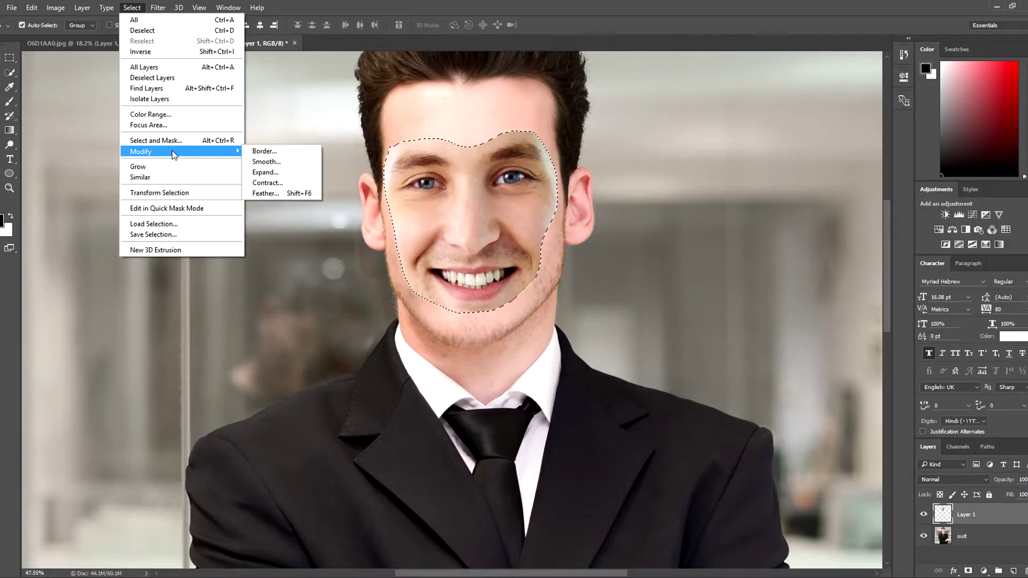
{"action": "left_click", "coordinate": [278, 186]}
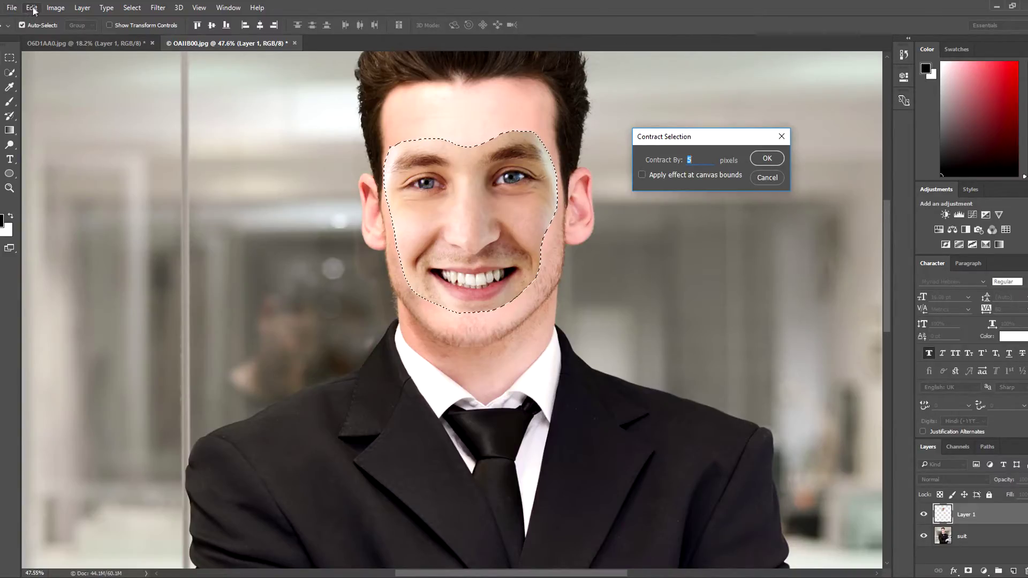
{"action": "left_click", "coordinate": [31, 8]}
{"action": "left_click", "coordinate": [56, 7]}
{"action": "left_click", "coordinate": [32, 7]}
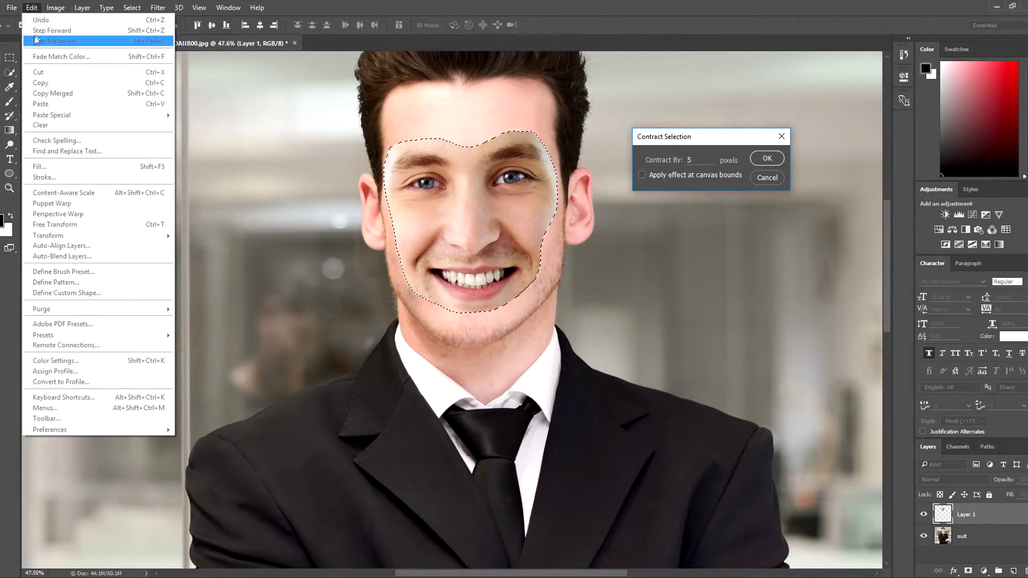
{"action": "left_click", "coordinate": [32, 8]}
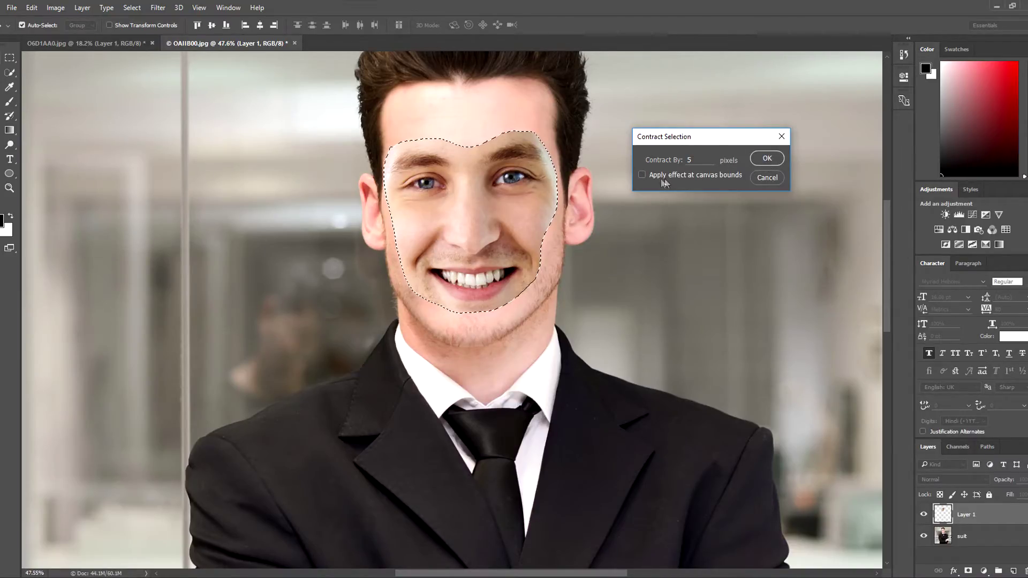
{"action": "key", "text": "Return"}
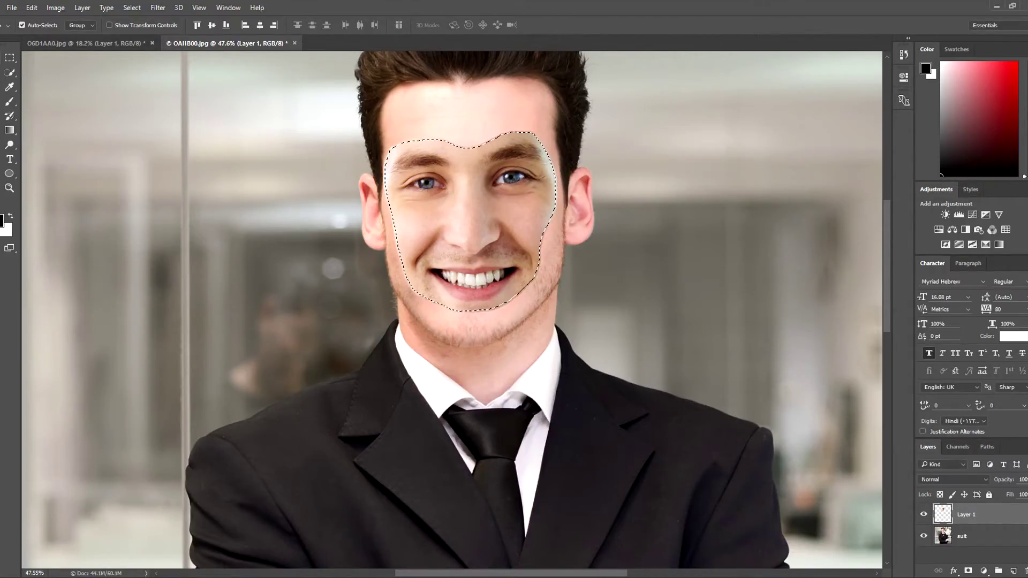
Step: Hide and reshow Layer 1 to compare, then deselect the face outline
{"action": "left_click", "coordinate": [943, 538]}
{"action": "left_click", "coordinate": [924, 514]}
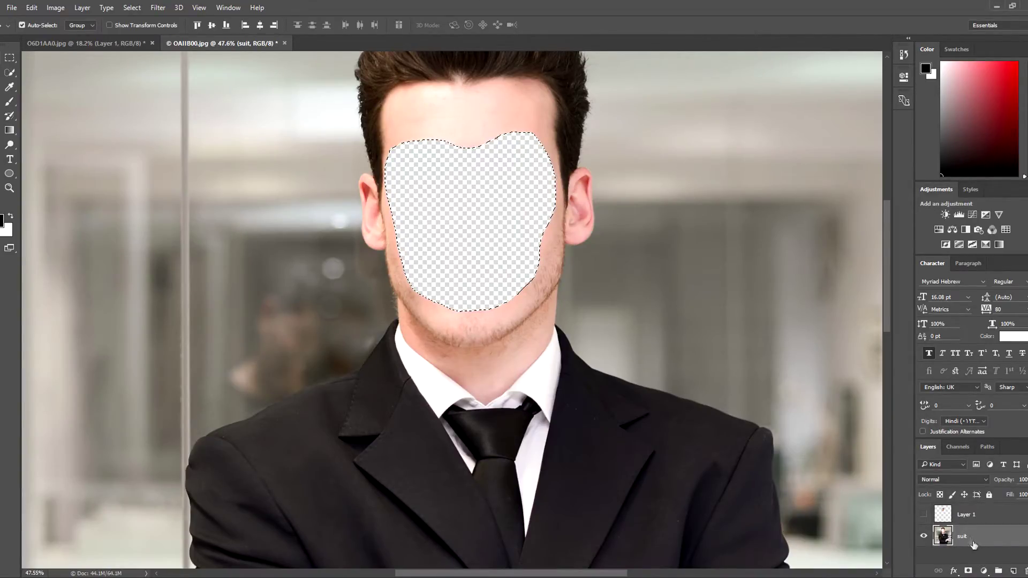
{"action": "left_click", "coordinate": [943, 515]}
{"action": "left_click", "coordinate": [923, 514]}
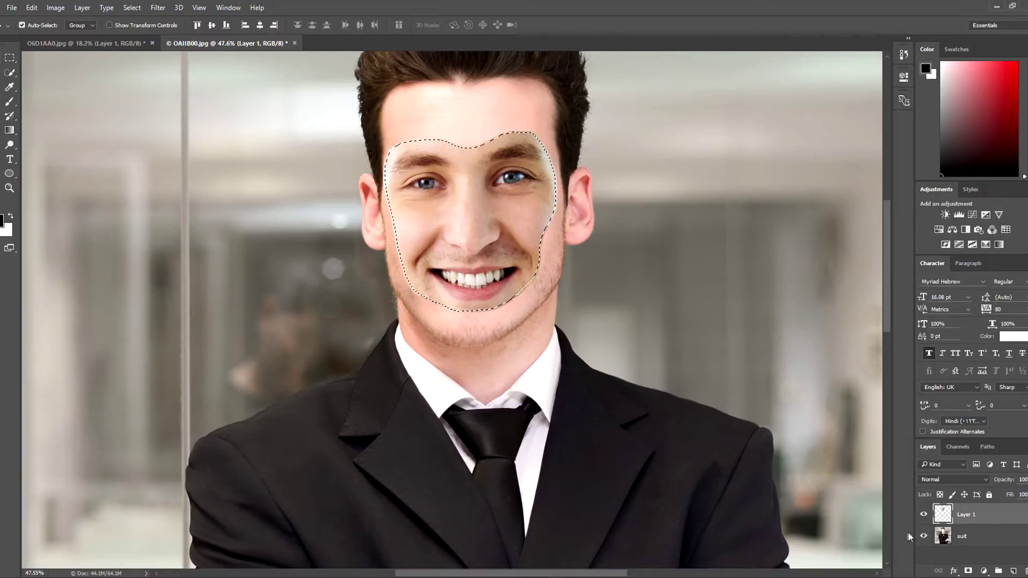
{"action": "key", "text": "ctrl+d"}
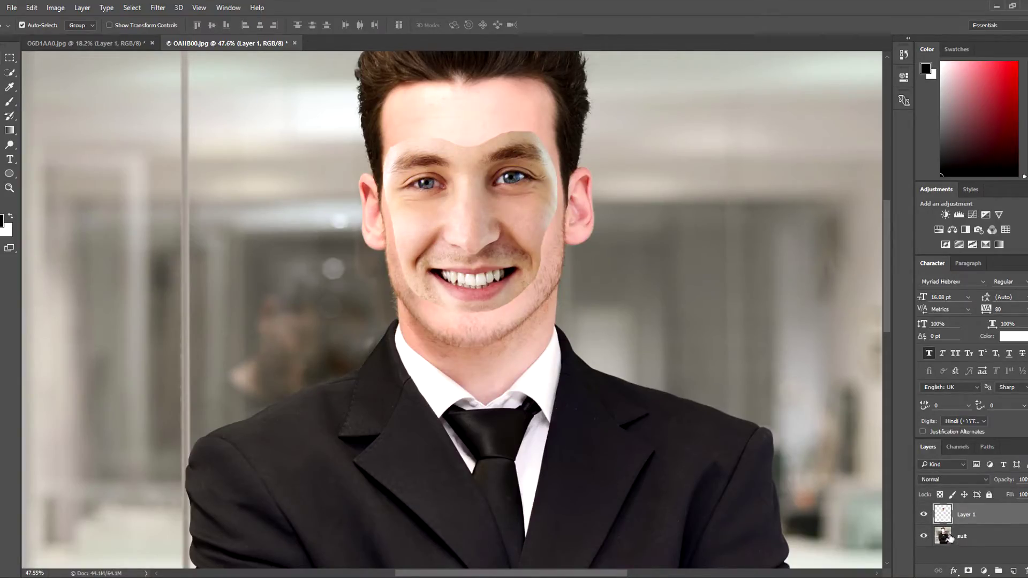
Step: Select both the suit layer and Layer 1 and bring up Edit > Auto-Blend Layers
{"action": "left_click", "coordinate": [950, 538]}
{"action": "left_click", "coordinate": [998, 515]}
{"action": "left_click", "coordinate": [983, 540]}
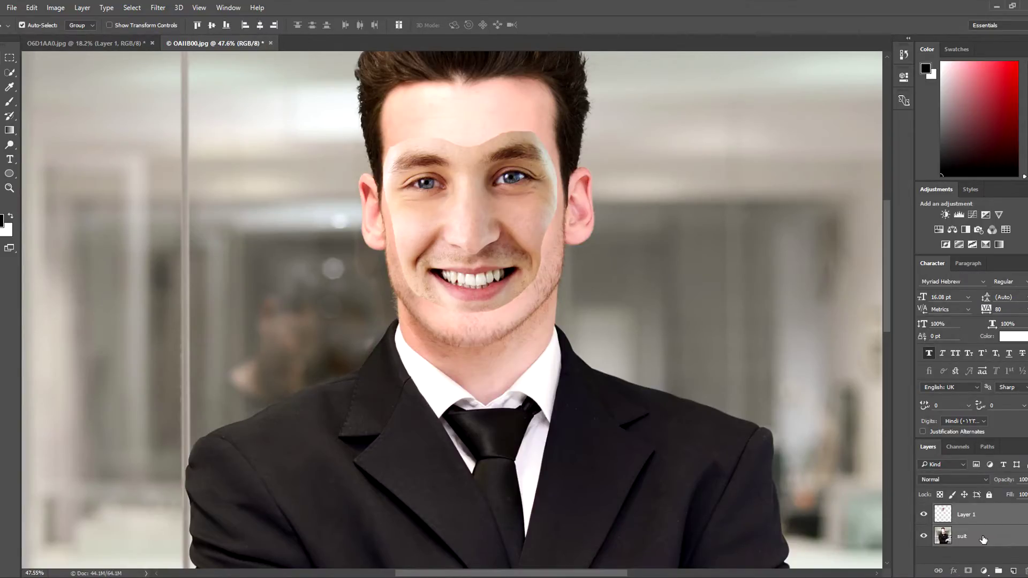
{"action": "left_click", "coordinate": [11, 7]}
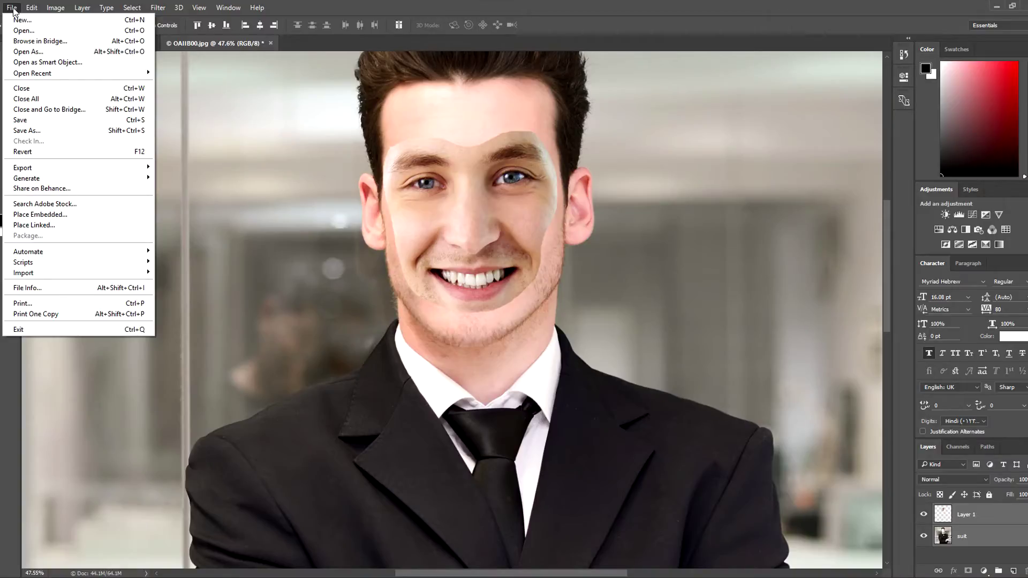
{"action": "mouse_move", "coordinate": [37, 9]}
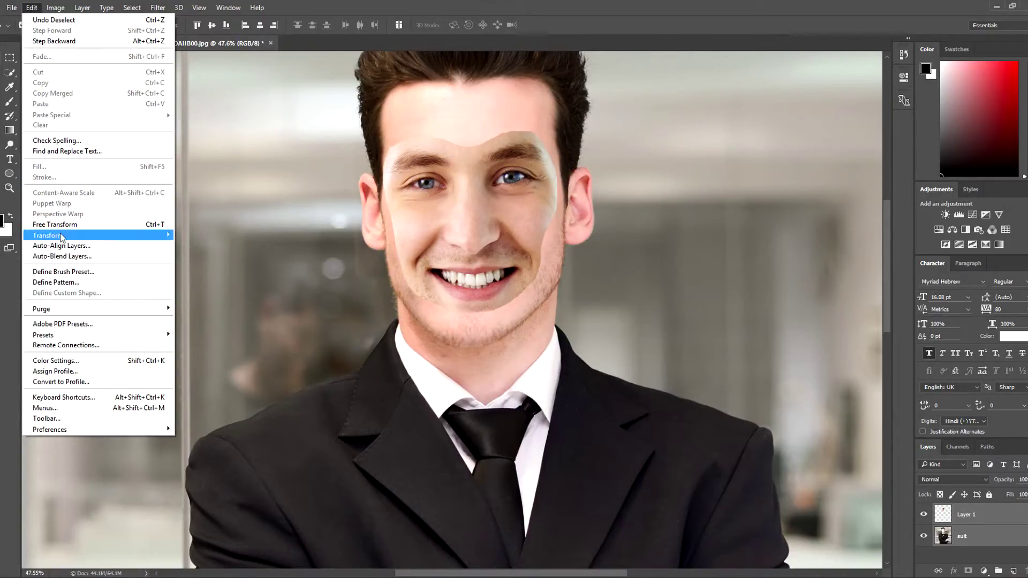
{"action": "left_click", "coordinate": [75, 257]}
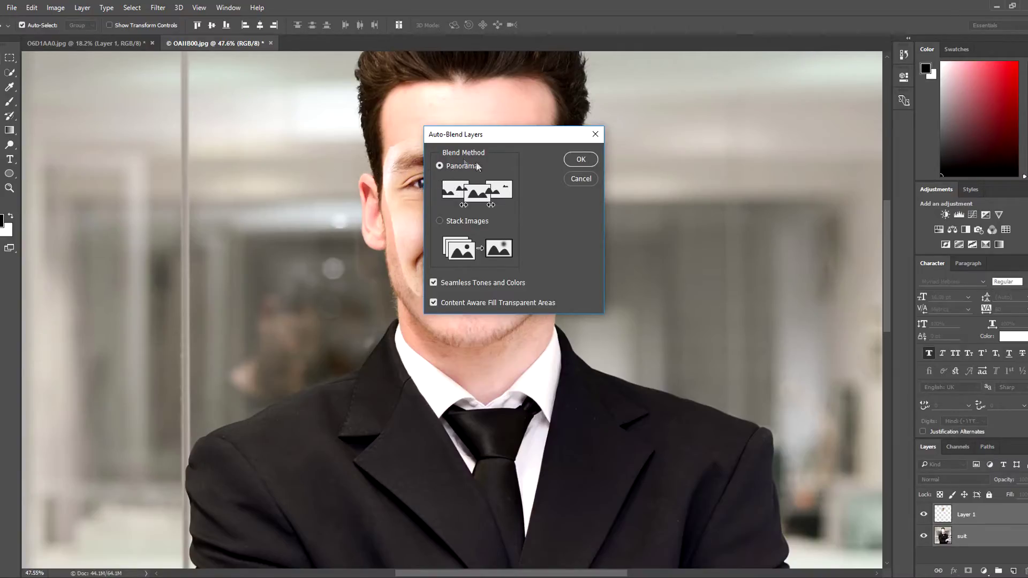
Step: Run the Panorama auto-blend with Seamless Tones and Colors, then zoom to inspect the merged face
{"action": "left_click", "coordinate": [580, 159]}
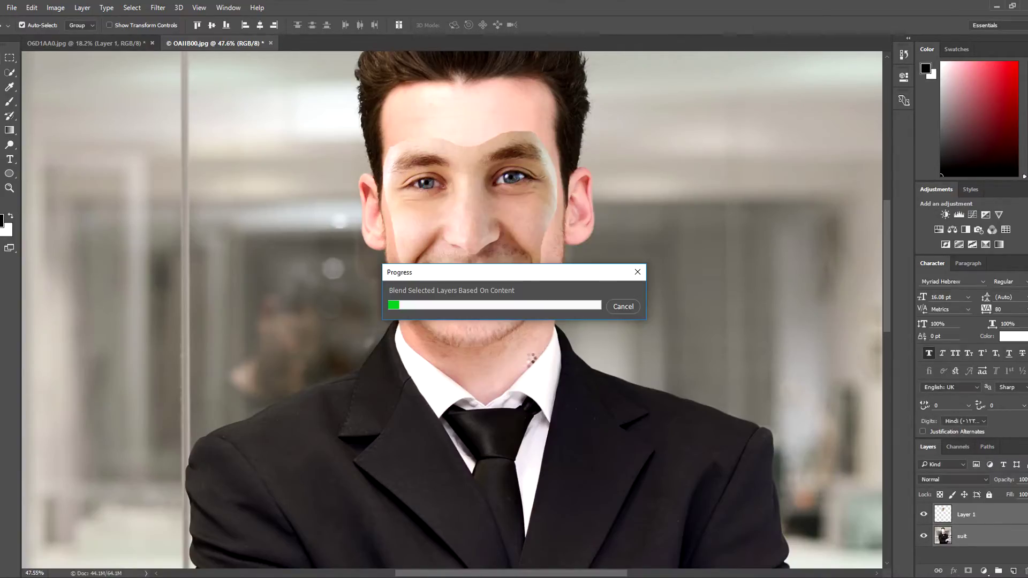
{"action": "scroll", "coordinate": [493, 321], "scroll_direction": "down", "scroll_amount": 3}
{"action": "scroll", "coordinate": [492, 322], "scroll_direction": "down", "scroll_amount": 2}
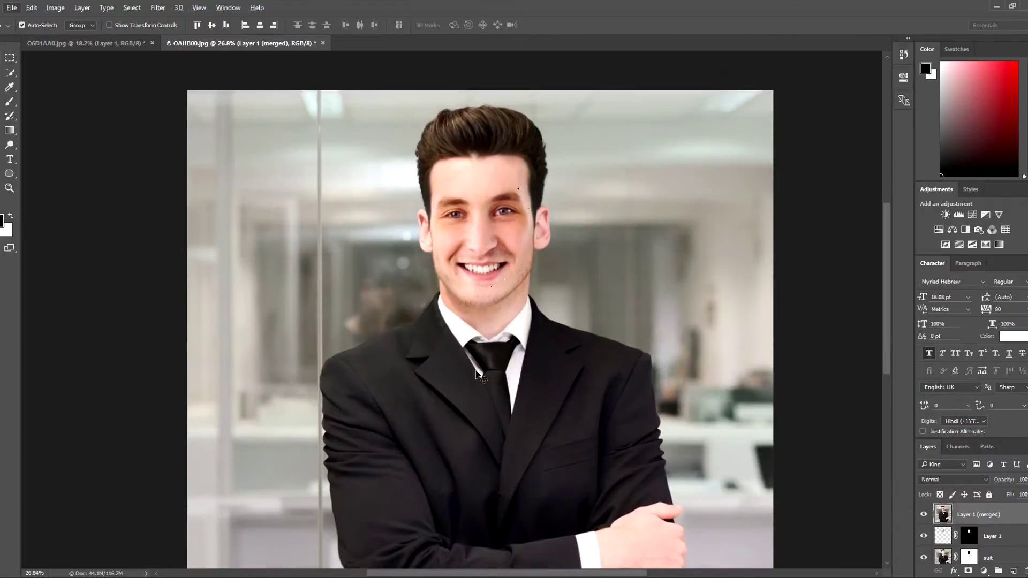
{"action": "scroll", "coordinate": [491, 320], "scroll_direction": "down", "scroll_amount": 3}
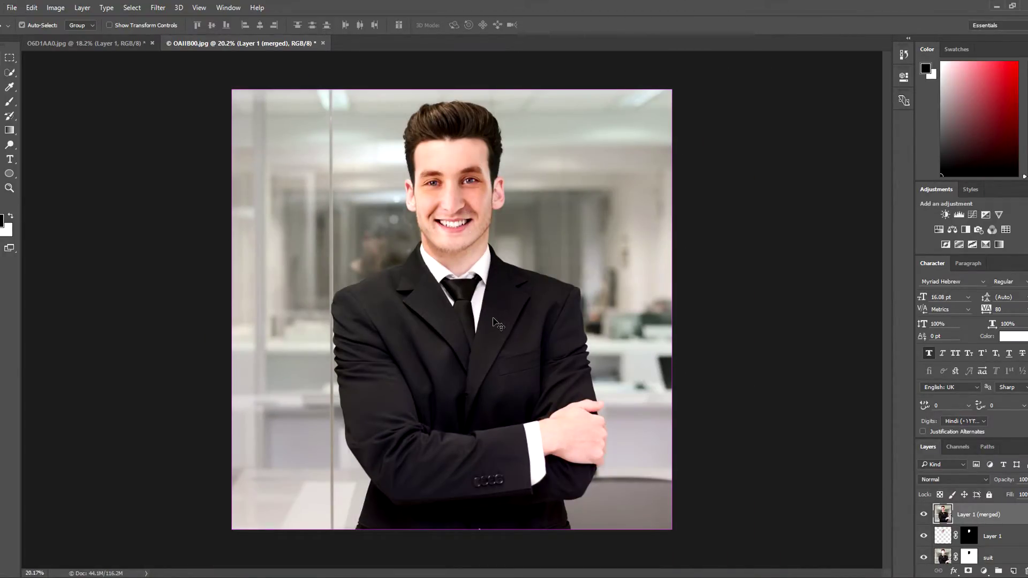
{"action": "scroll", "coordinate": [471, 235], "scroll_direction": "up", "scroll_amount": 7}
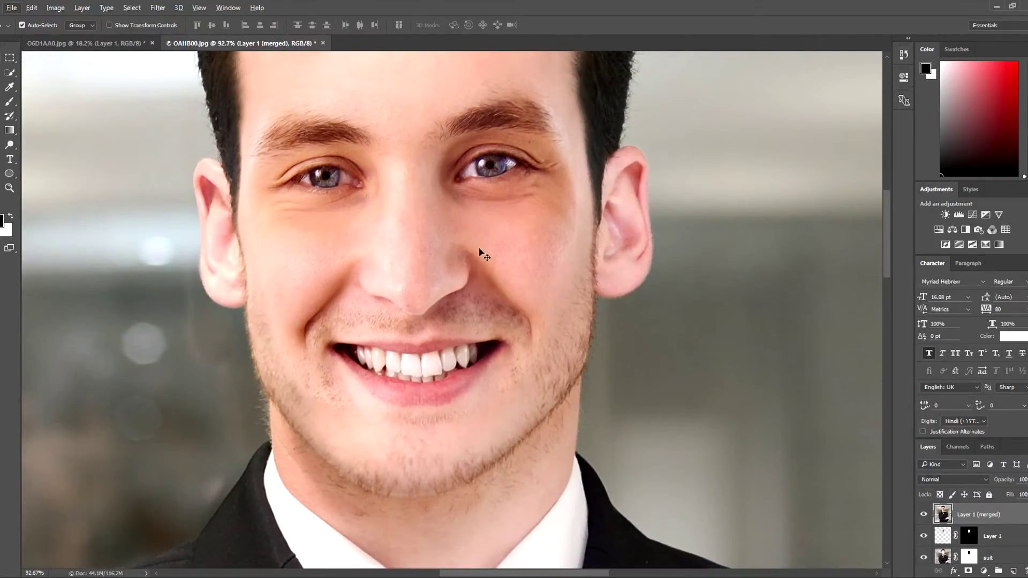
{"action": "scroll", "coordinate": [524, 194], "scroll_direction": "down", "scroll_amount": 1}
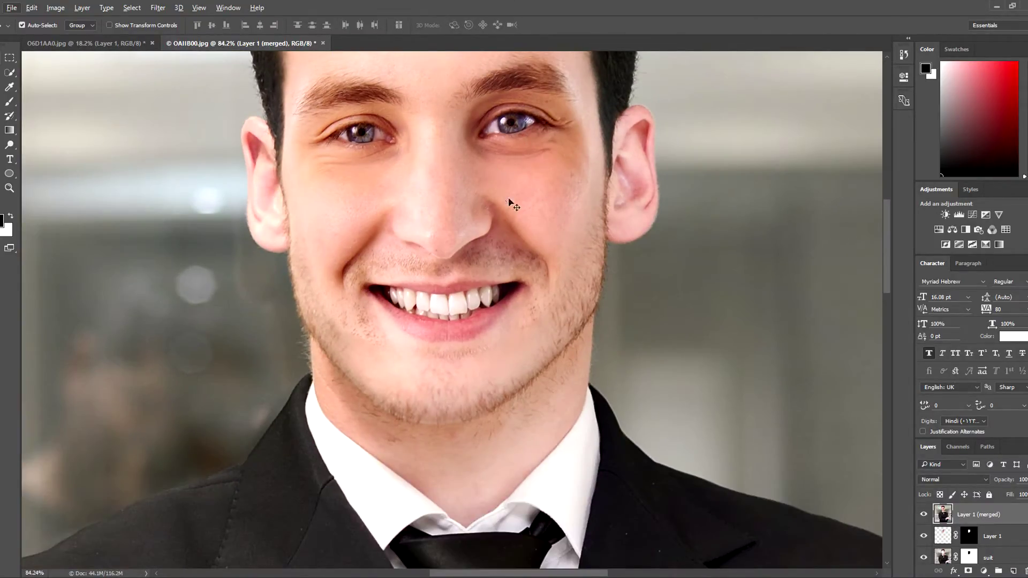
{"action": "scroll", "coordinate": [564, 175], "scroll_direction": "up", "scroll_amount": 3}
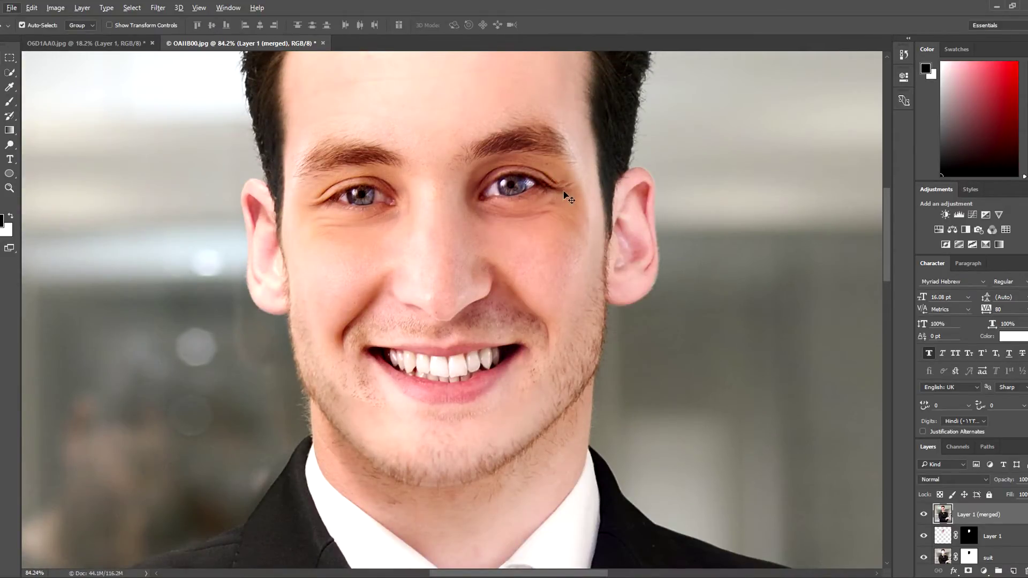
Step: Dodge the cheeks and eye areas at 33% exposure, then toggle the merged layer to compare
{"action": "left_click", "coordinate": [10, 148]}
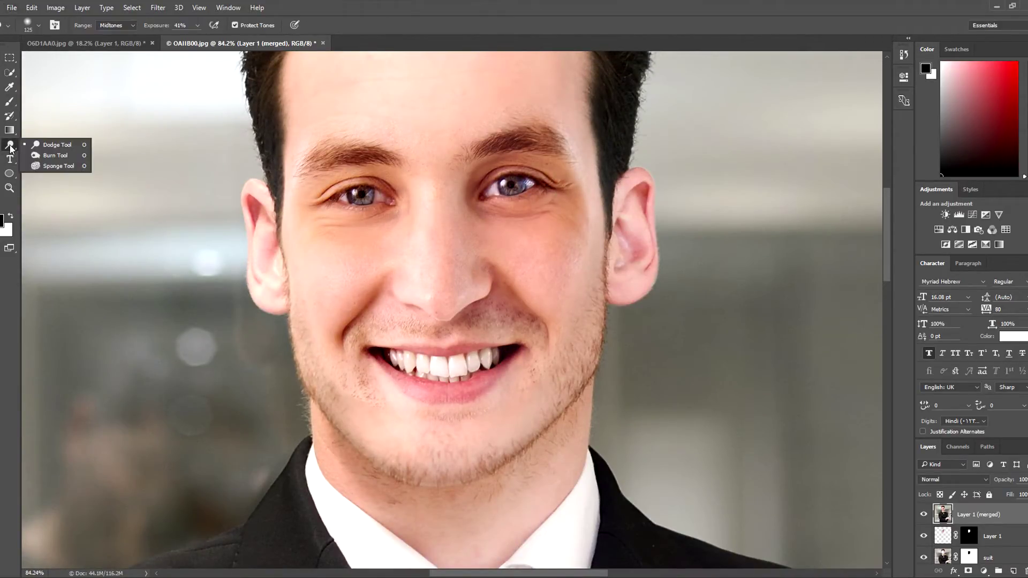
{"action": "left_click", "coordinate": [57, 148]}
{"action": "left_click_drag", "start_coordinate": [164, 29], "coordinate": [160, 30]}
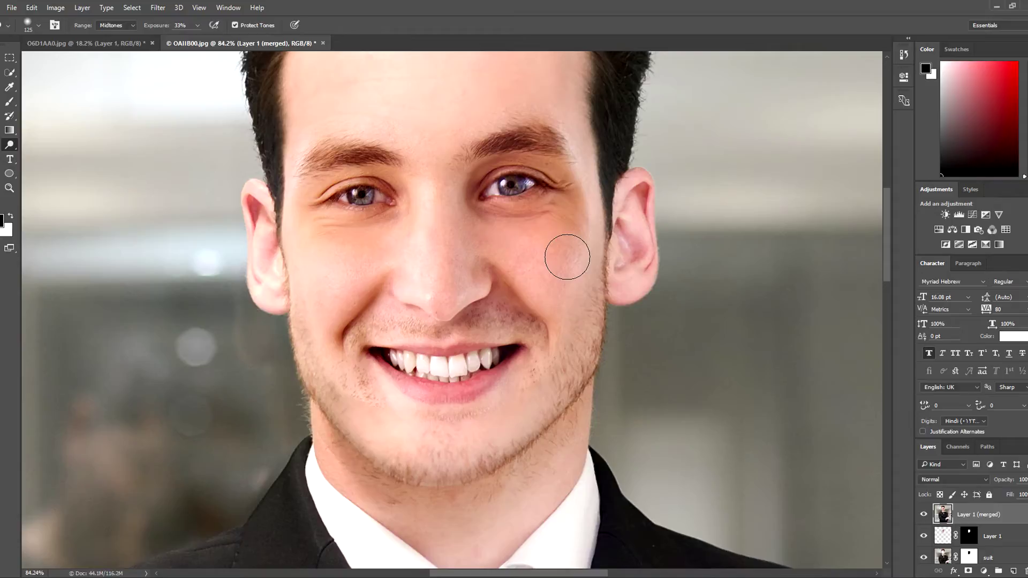
{"action": "left_click_drag", "start_coordinate": [562, 207], "coordinate": [572, 195]}
{"action": "scroll", "coordinate": [572, 195], "scroll_direction": "down", "scroll_amount": 4}
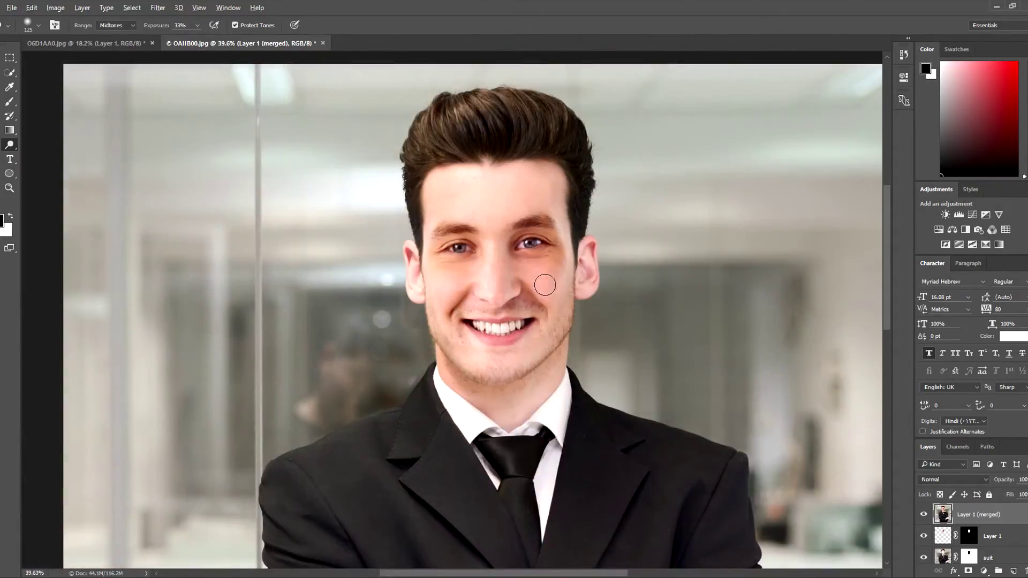
{"action": "mouse_move", "coordinate": [518, 245]}
{"action": "left_mouse_down"}
{"action": "mouse_move", "coordinate": [556, 234]}
{"action": "mouse_move", "coordinate": [539, 281]}
{"action": "mouse_move", "coordinate": [576, 329]}
{"action": "mouse_move", "coordinate": [511, 261]}
{"action": "mouse_move", "coordinate": [580, 249]}
{"action": "mouse_move", "coordinate": [575, 331]}
{"action": "mouse_move", "coordinate": [559, 353]}
{"action": "mouse_move", "coordinate": [509, 288]}
{"action": "mouse_move", "coordinate": [492, 327]}
{"action": "mouse_move", "coordinate": [477, 263]}
{"action": "mouse_move", "coordinate": [417, 261]}
{"action": "mouse_move", "coordinate": [452, 265]}
{"action": "mouse_move", "coordinate": [469, 236]}
{"action": "mouse_move", "coordinate": [422, 254]}
{"action": "mouse_move", "coordinate": [472, 352]}
{"action": "mouse_move", "coordinate": [433, 255]}
{"action": "left_mouse_up"}
{"action": "mouse_move", "coordinate": [534, 350]}
{"action": "left_mouse_down"}
{"action": "mouse_move", "coordinate": [581, 328]}
{"action": "mouse_move", "coordinate": [510, 252]}
{"action": "mouse_move", "coordinate": [462, 271]}
{"action": "mouse_move", "coordinate": [481, 244]}
{"action": "mouse_move", "coordinate": [438, 244]}
{"action": "mouse_move", "coordinate": [431, 291]}
{"action": "mouse_move", "coordinate": [519, 303]}
{"action": "mouse_move", "coordinate": [546, 273]}
{"action": "left_mouse_up"}
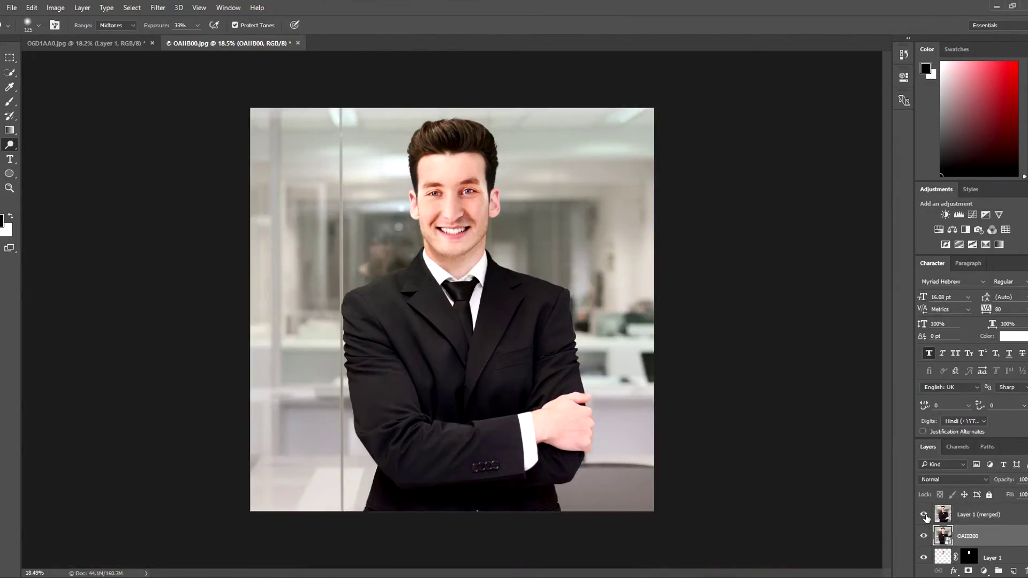
{"action": "left_click", "coordinate": [924, 515]}
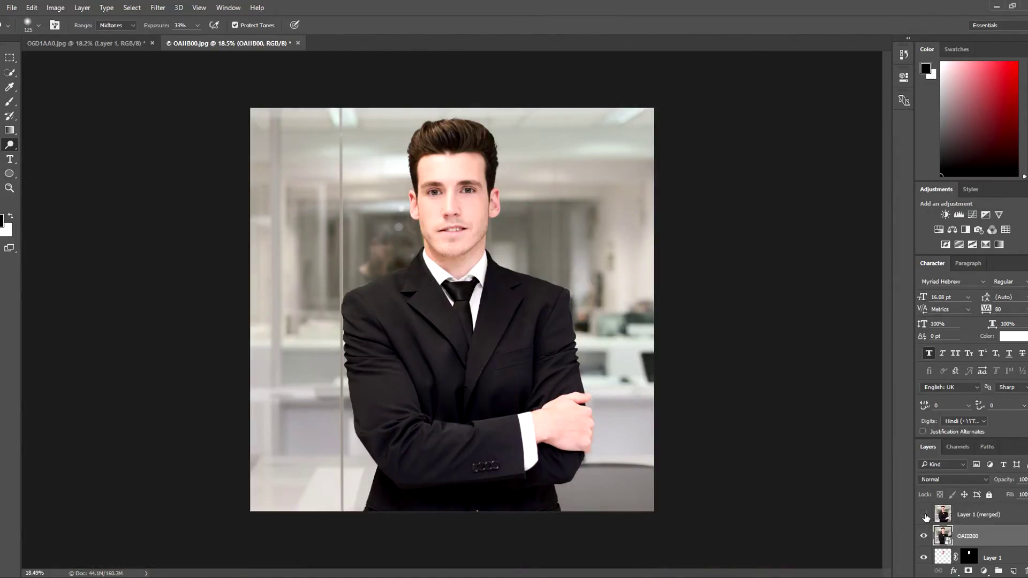
{"action": "left_click", "coordinate": [924, 515]}
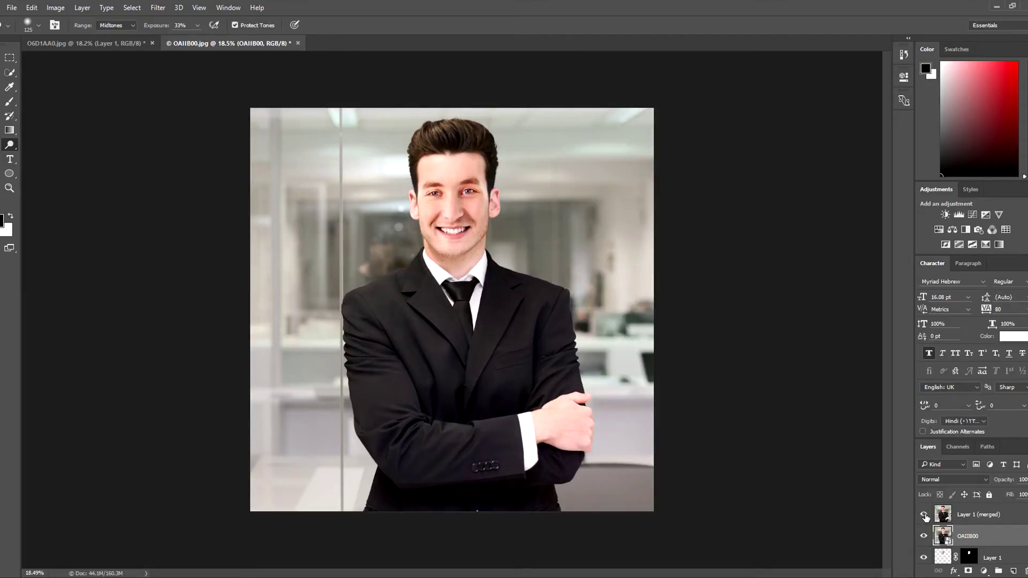